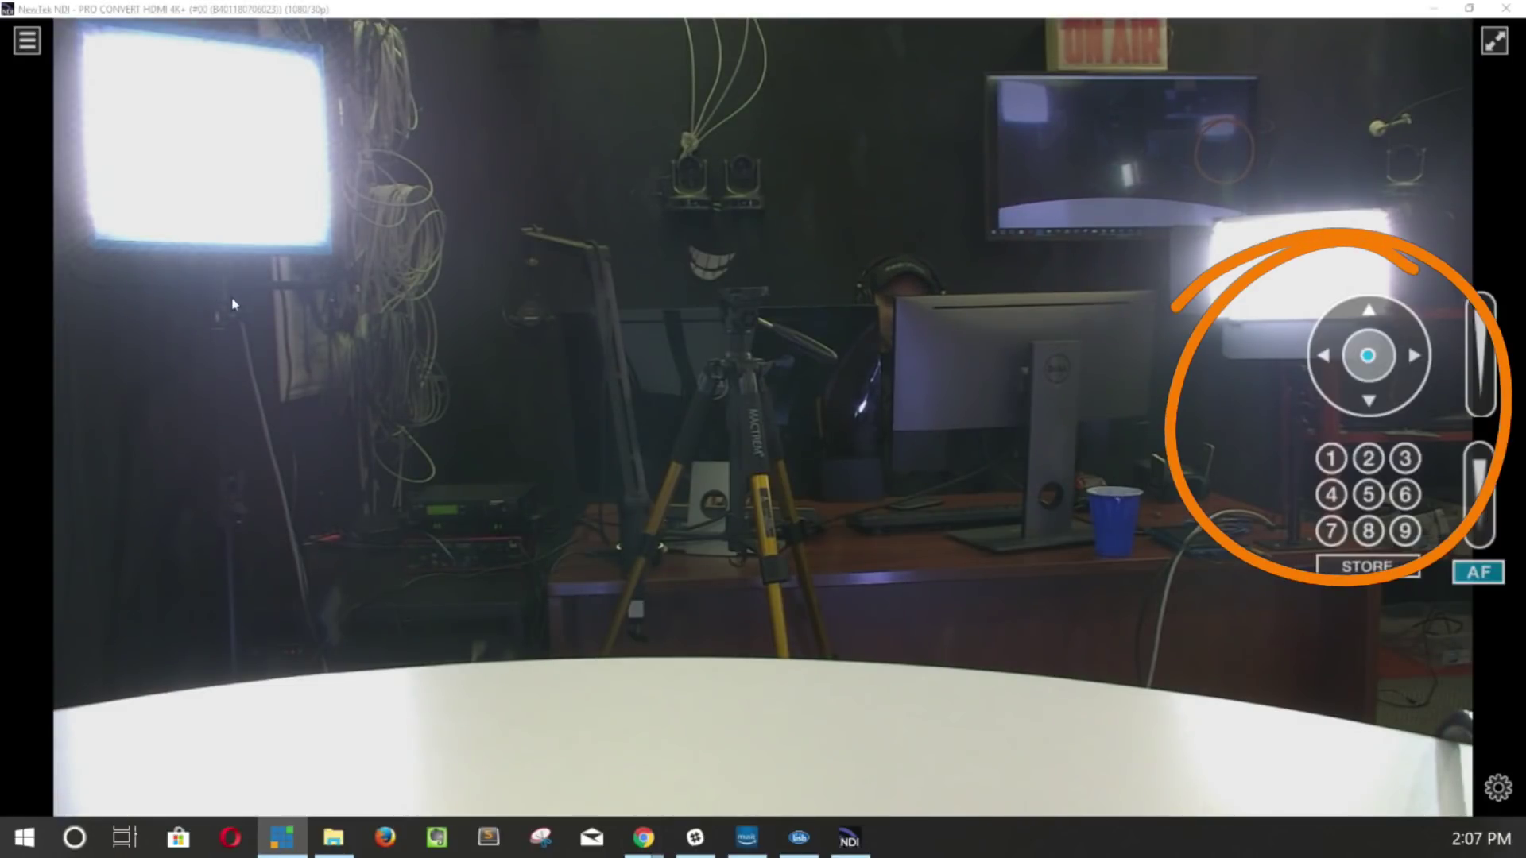
- Open the video's context menu to reach Settings for the PRO CONVERT HDMI 4K+ source
right_click(759, 254)
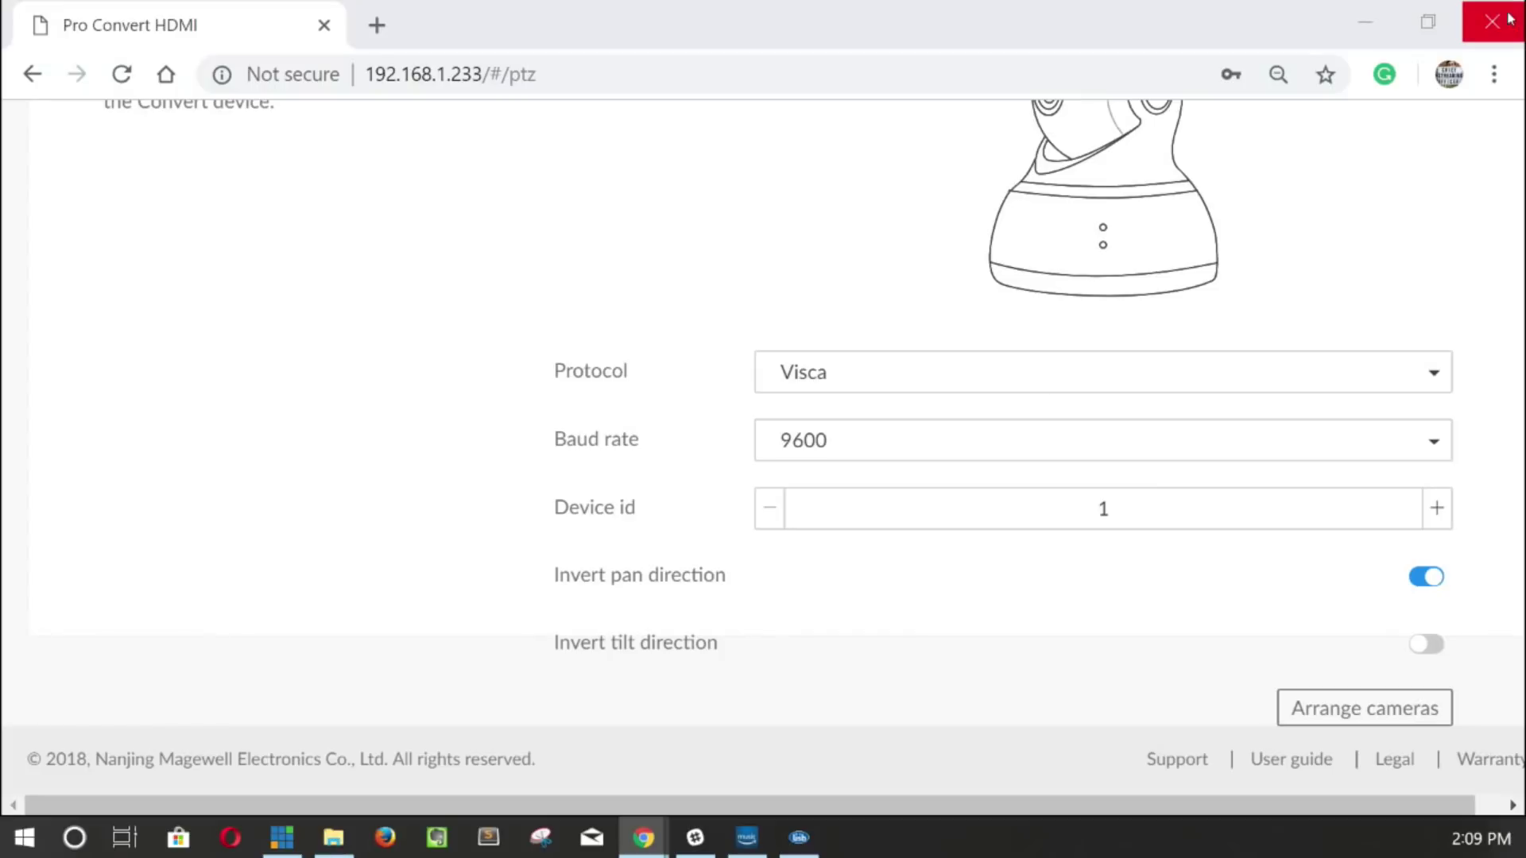
scroll(390, 124, "up", 3)
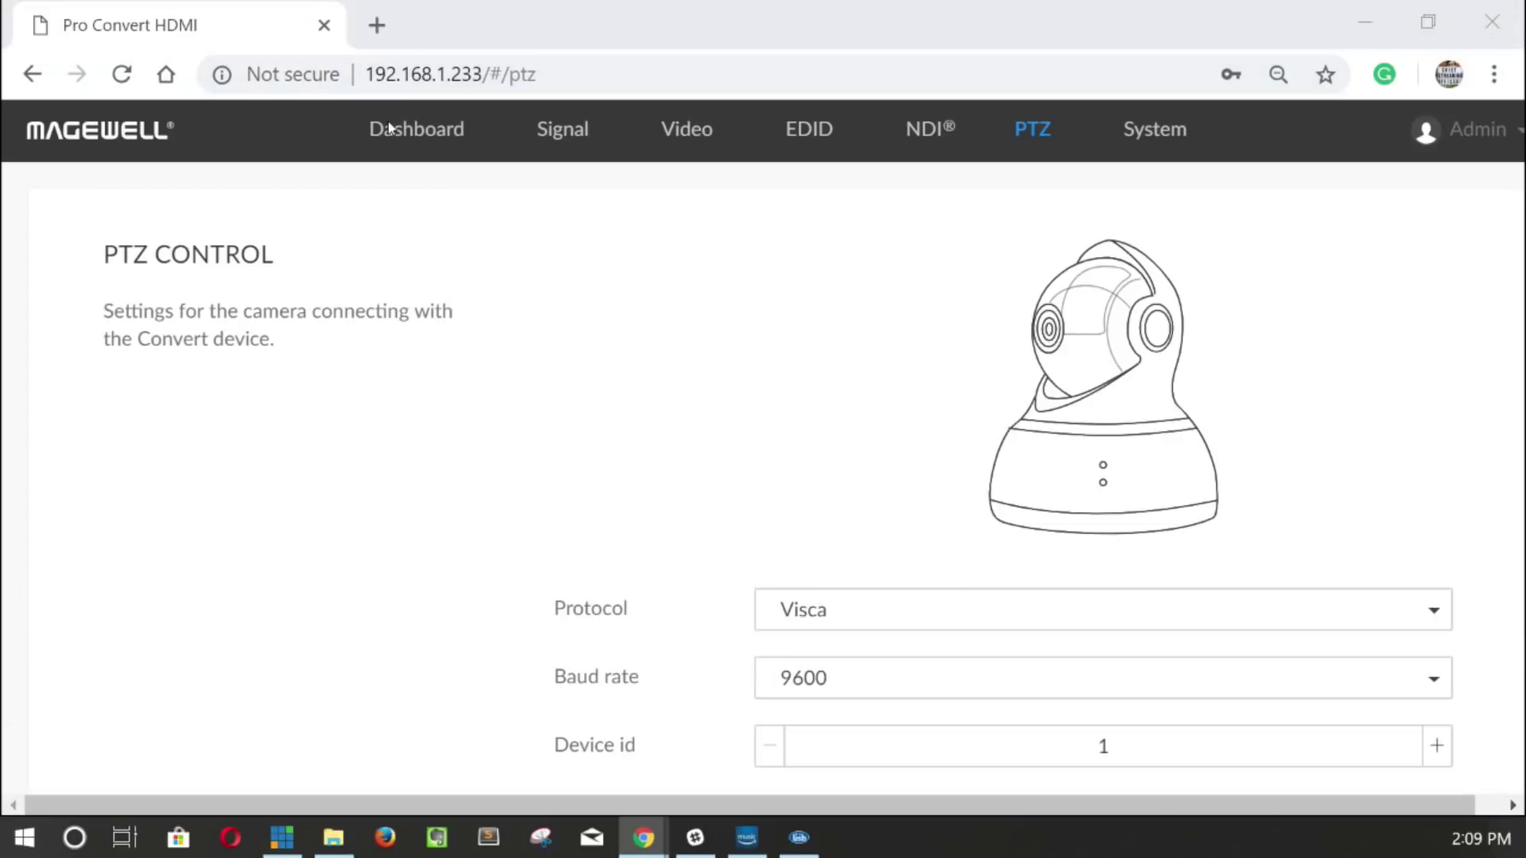
left_click(422, 138)
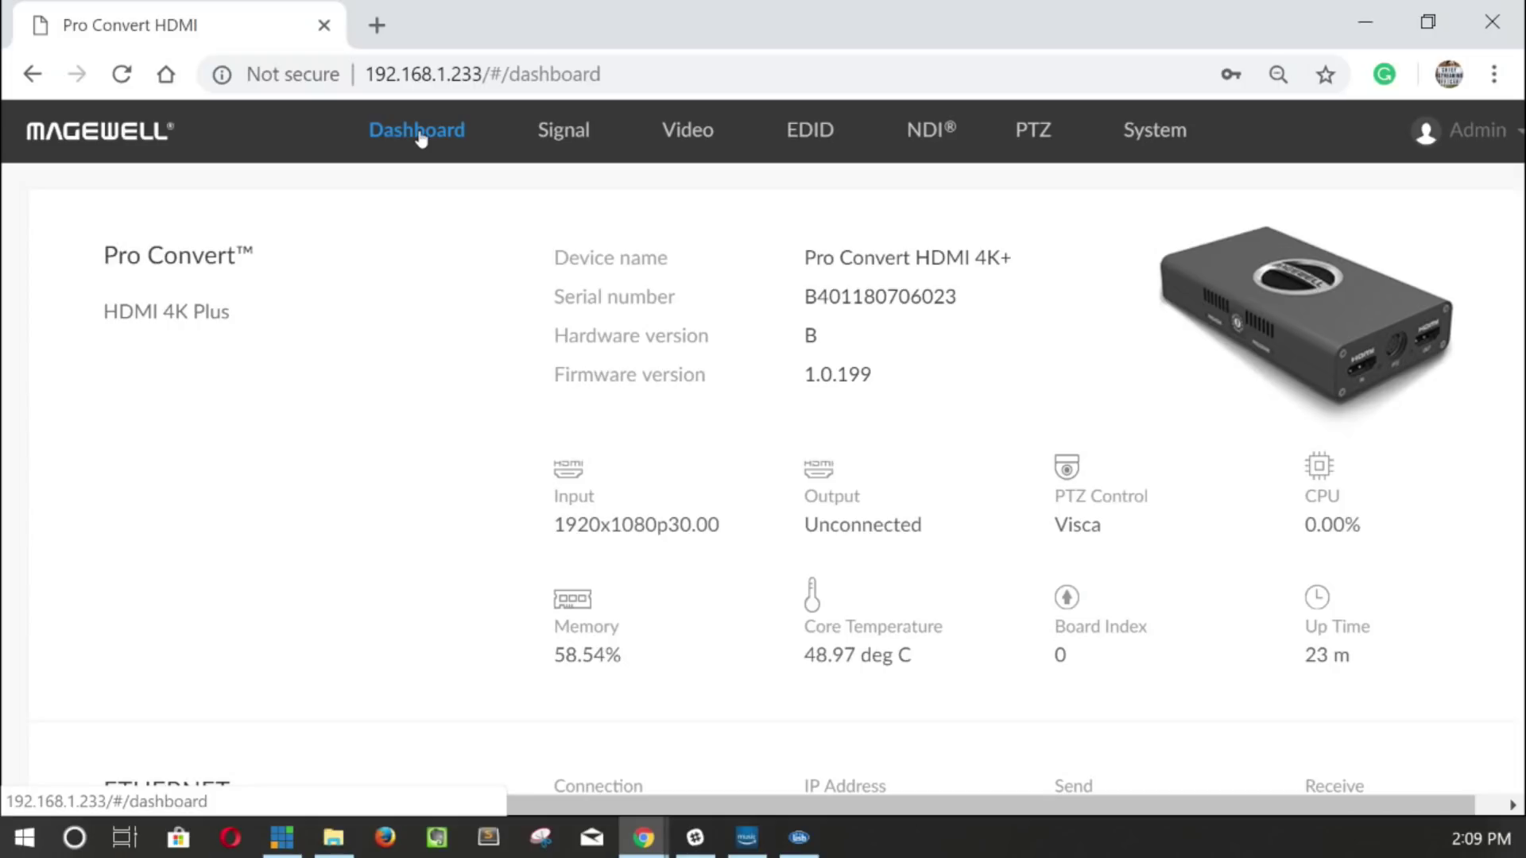
scroll(548, 426, "down", 1)
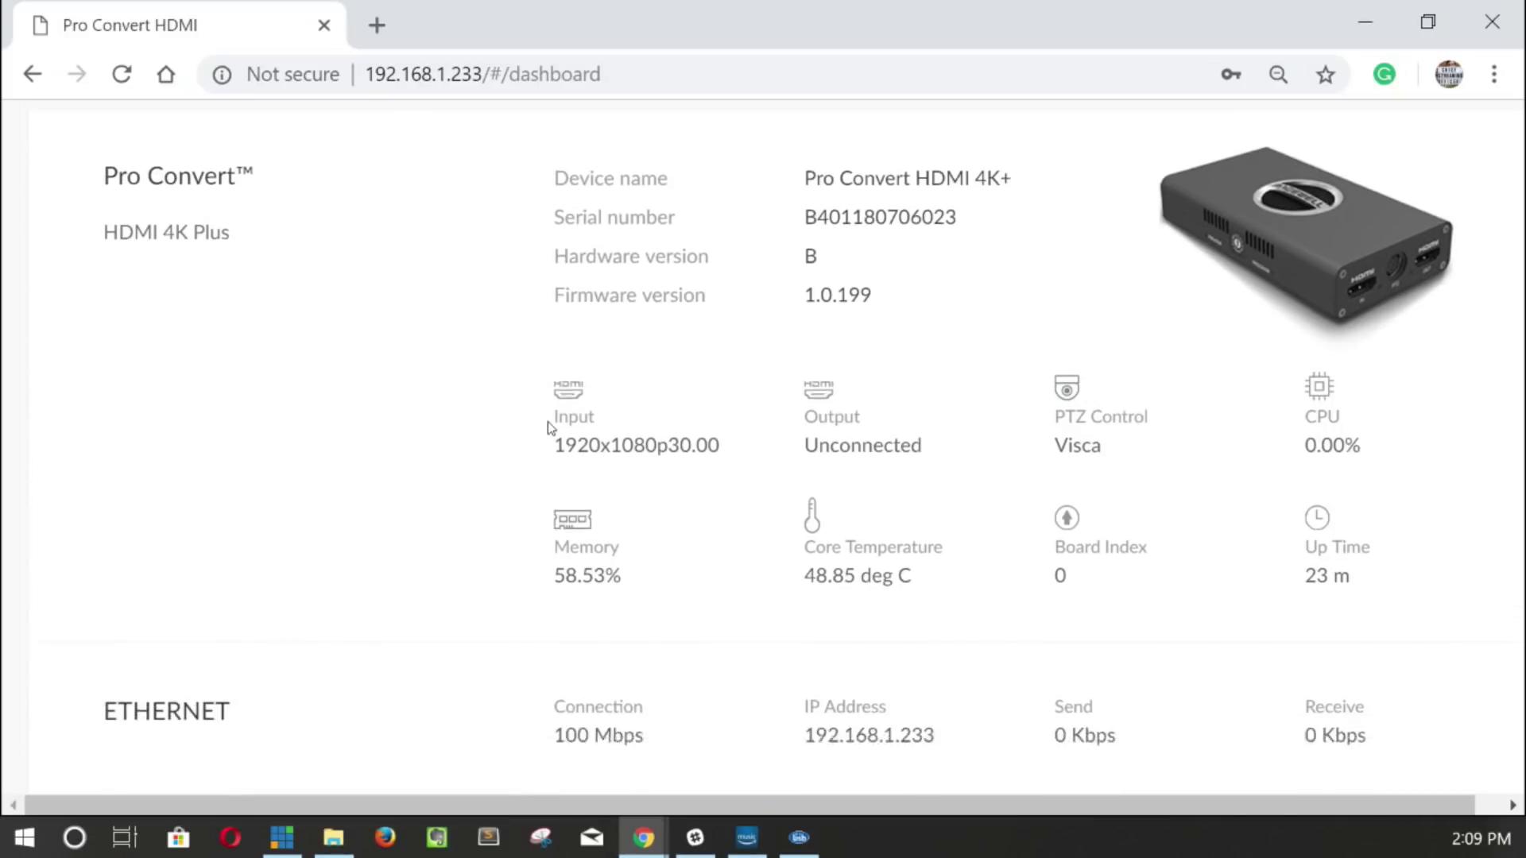
scroll(549, 426, "down", 3)
scroll(549, 428, "down", 2)
scroll(547, 426, "up", 4)
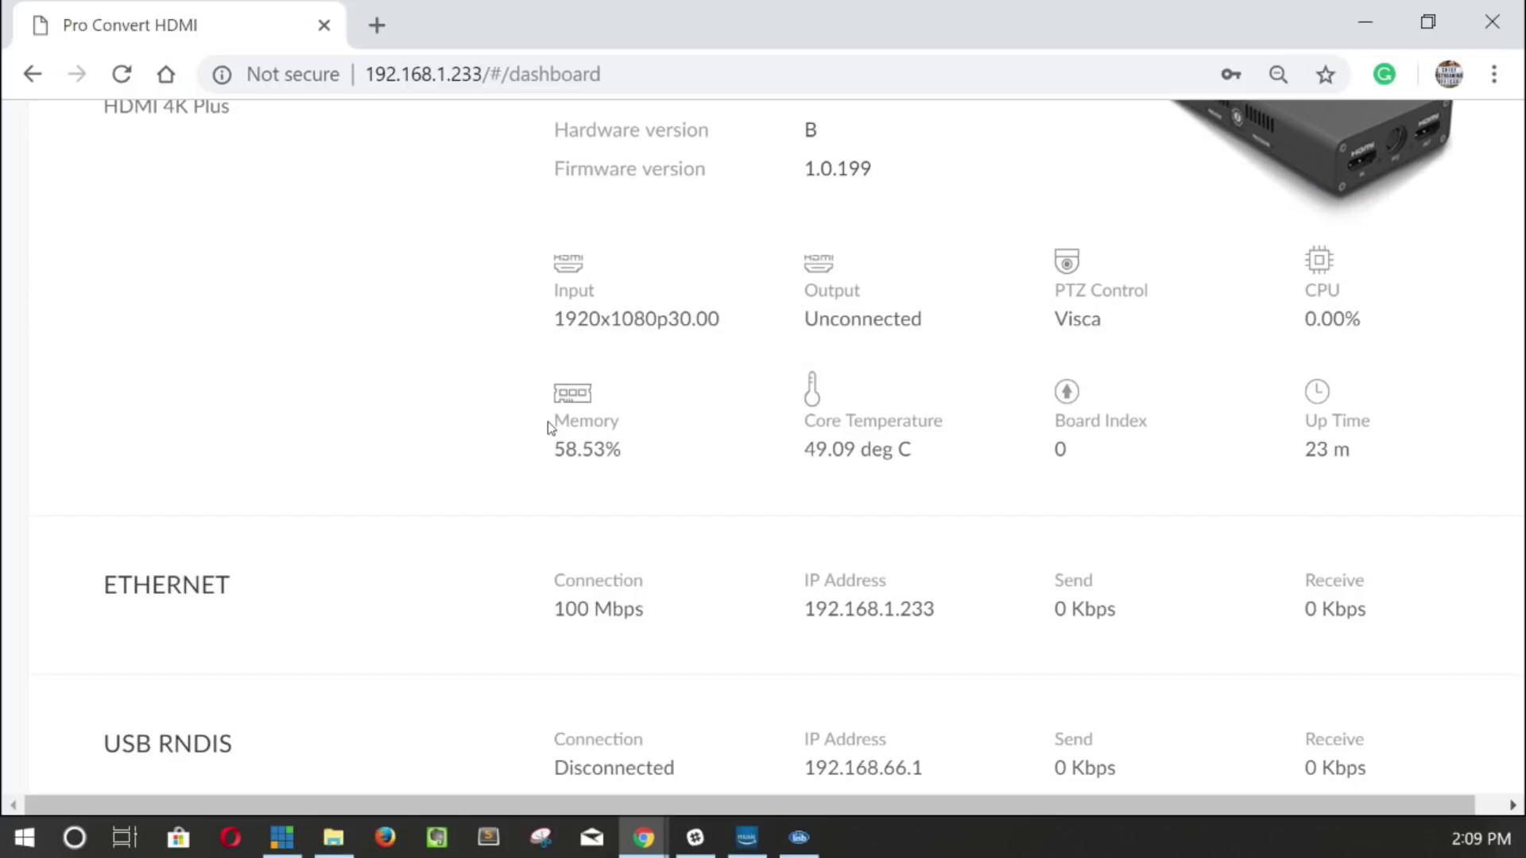
scroll(549, 428, "down", 1)
scroll(548, 428, "down", 3)
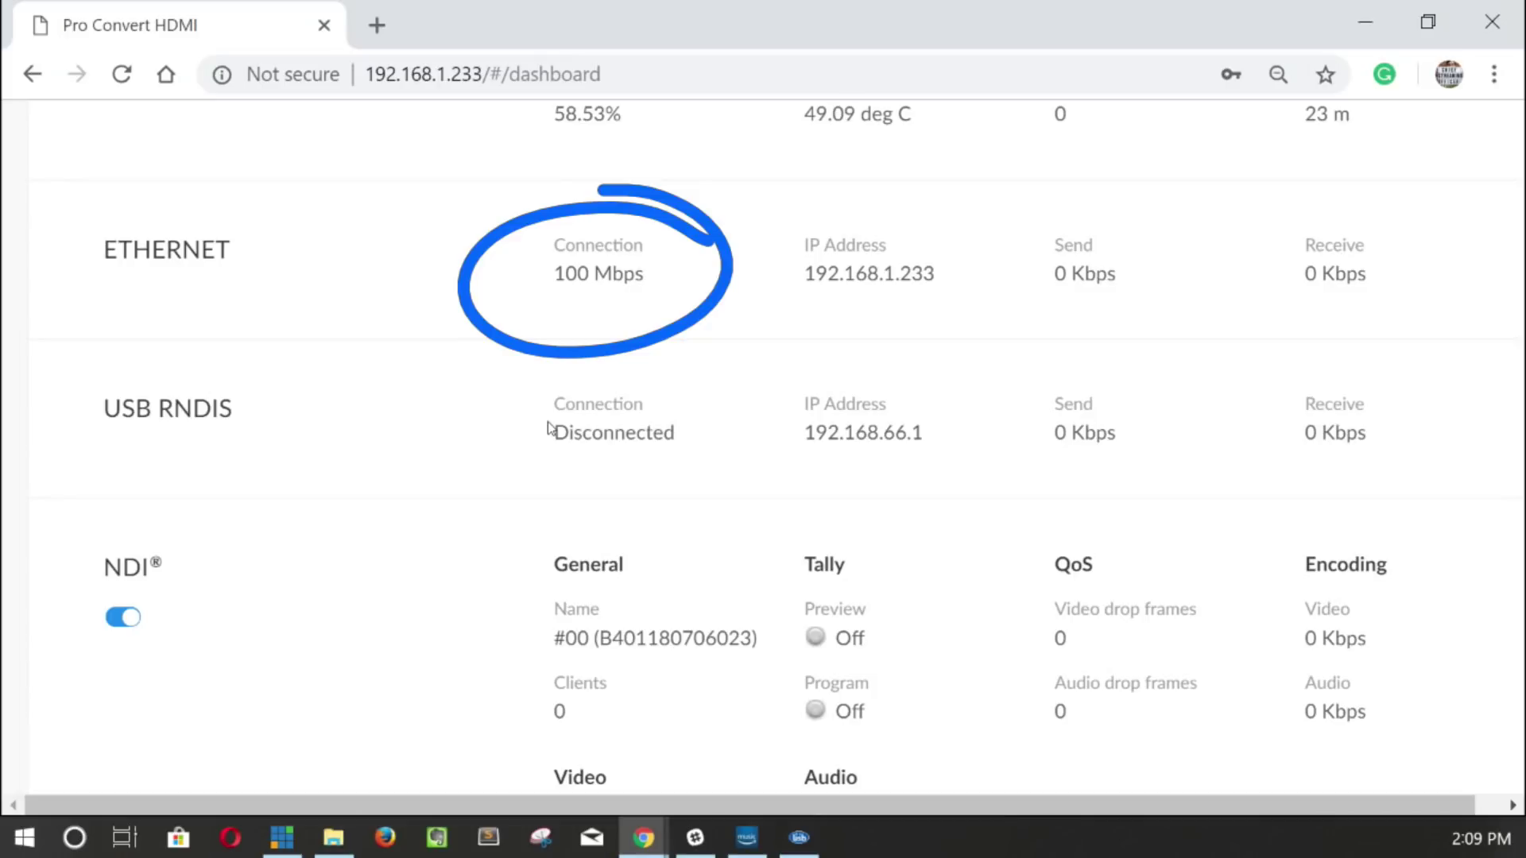
scroll(512, 454, "down", 4)
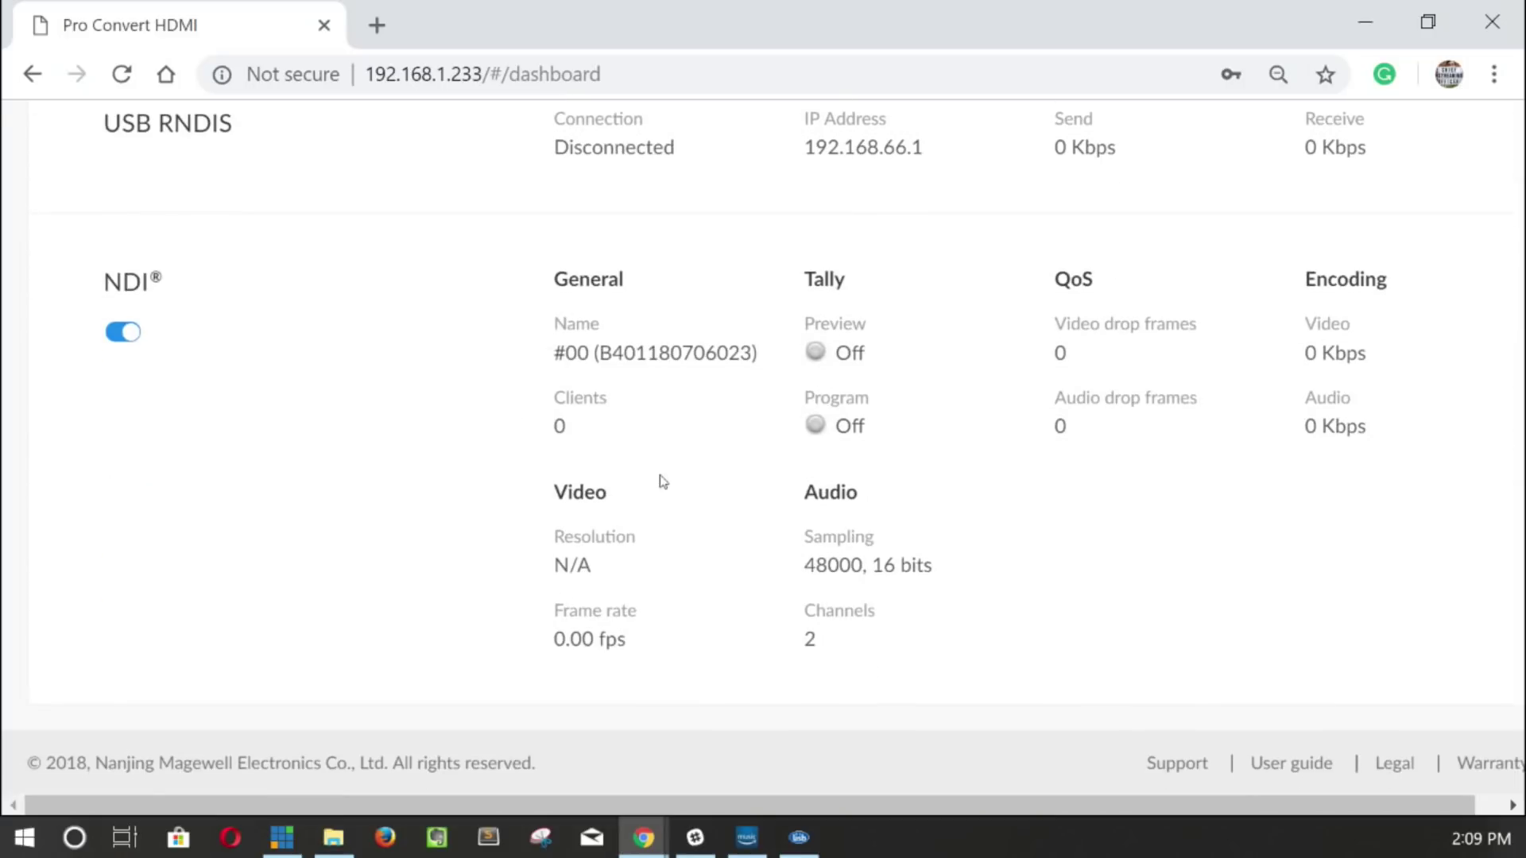
scroll(660, 480, "up", 5)
scroll(660, 480, "up", 5)
scroll(659, 480, "up", 2)
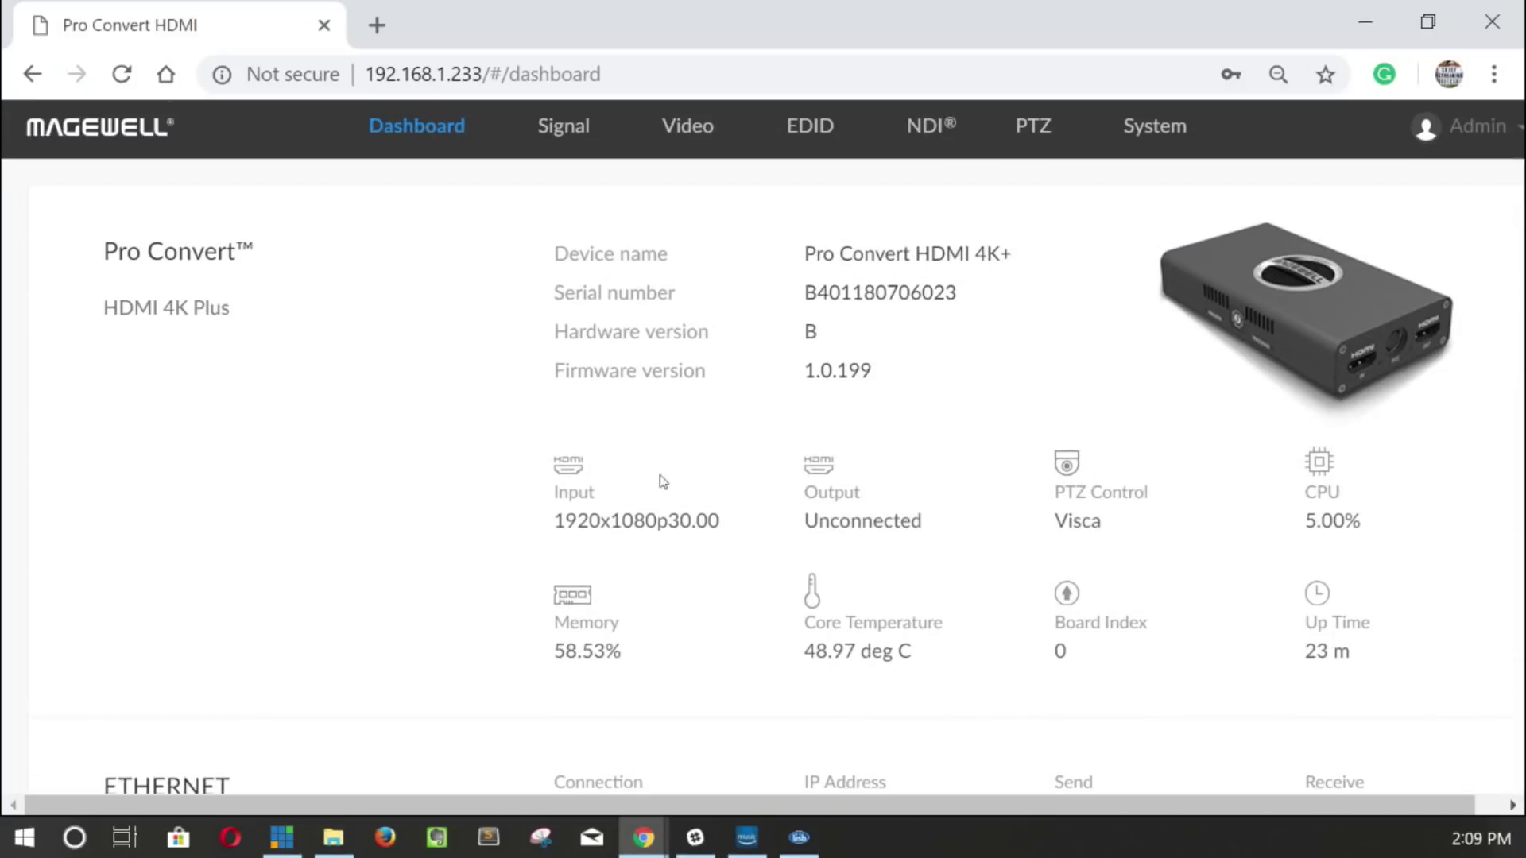
- Open the PTZ page, also in a second tab, and view the Visca, 9600 baud, ID 1 settings
middle_click(1031, 140)
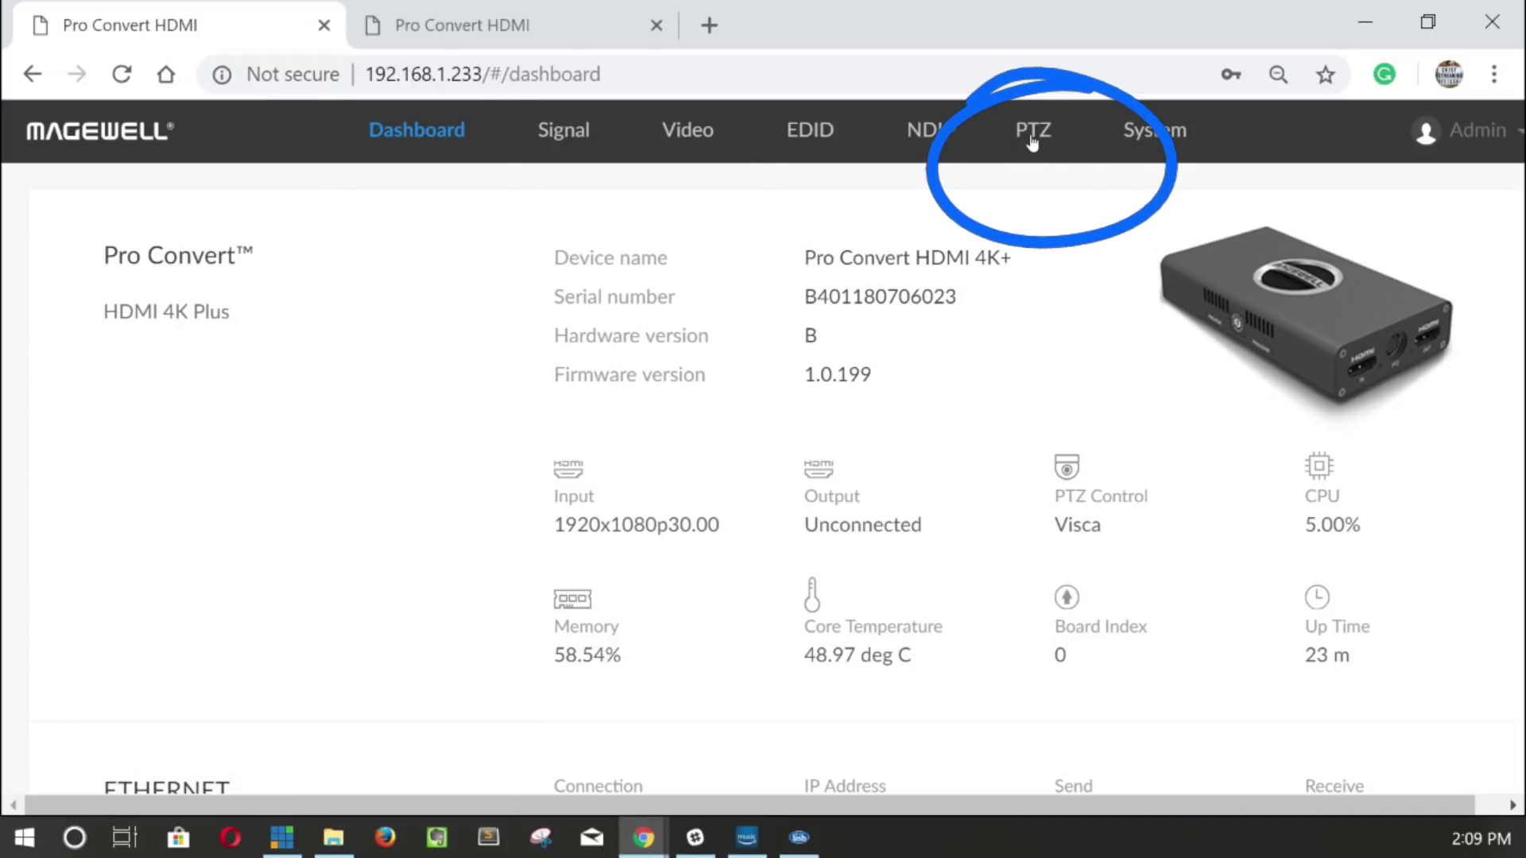
left_click(1032, 140)
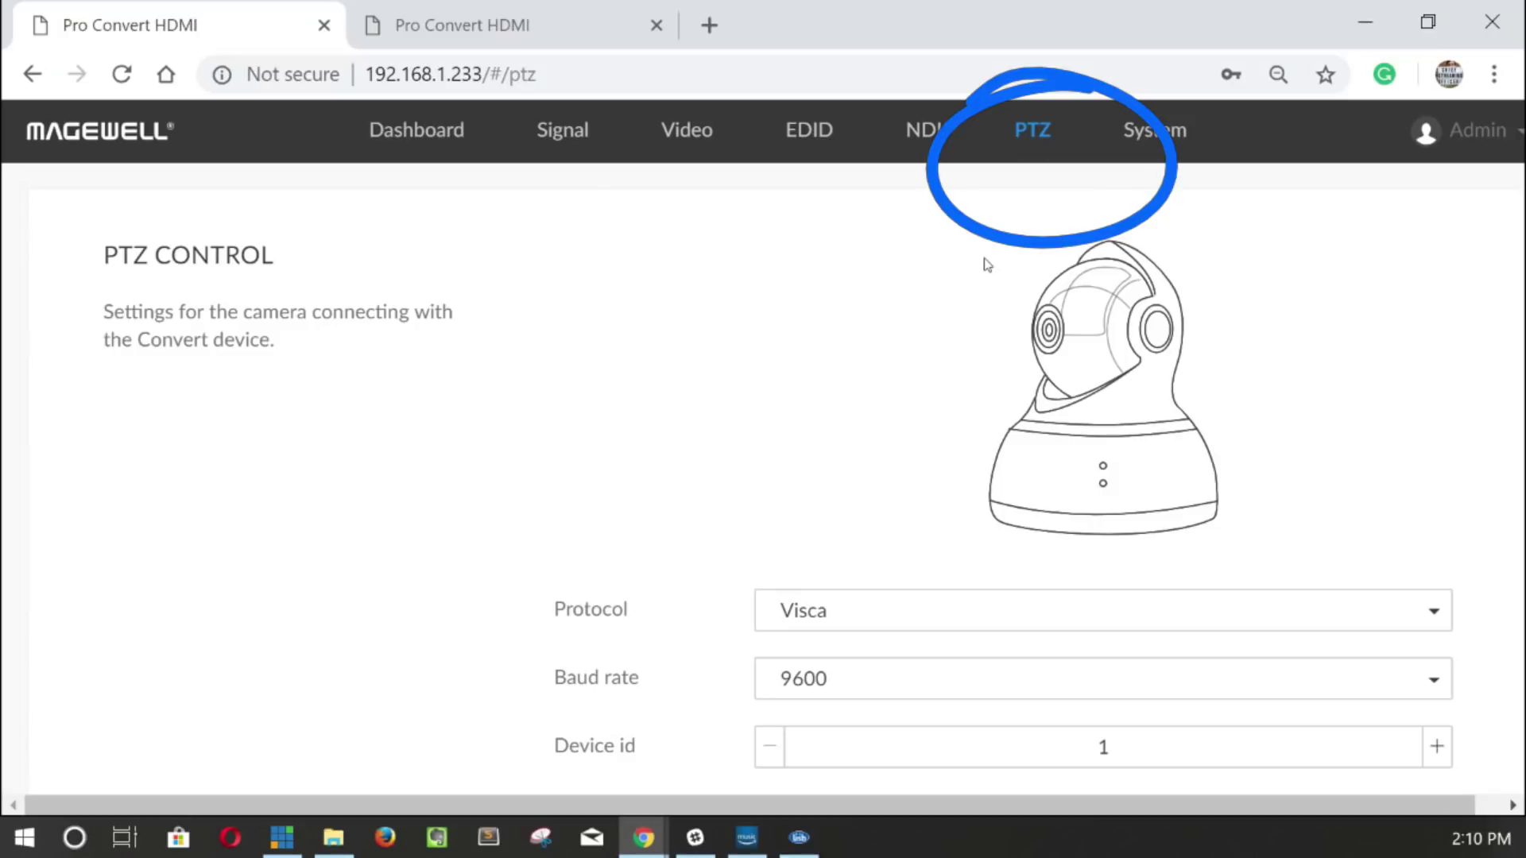
scroll(986, 264, "down", 1)
scroll(986, 264, "down", 3)
scroll(986, 264, "up", 3)
scroll(986, 264, "up", 1)
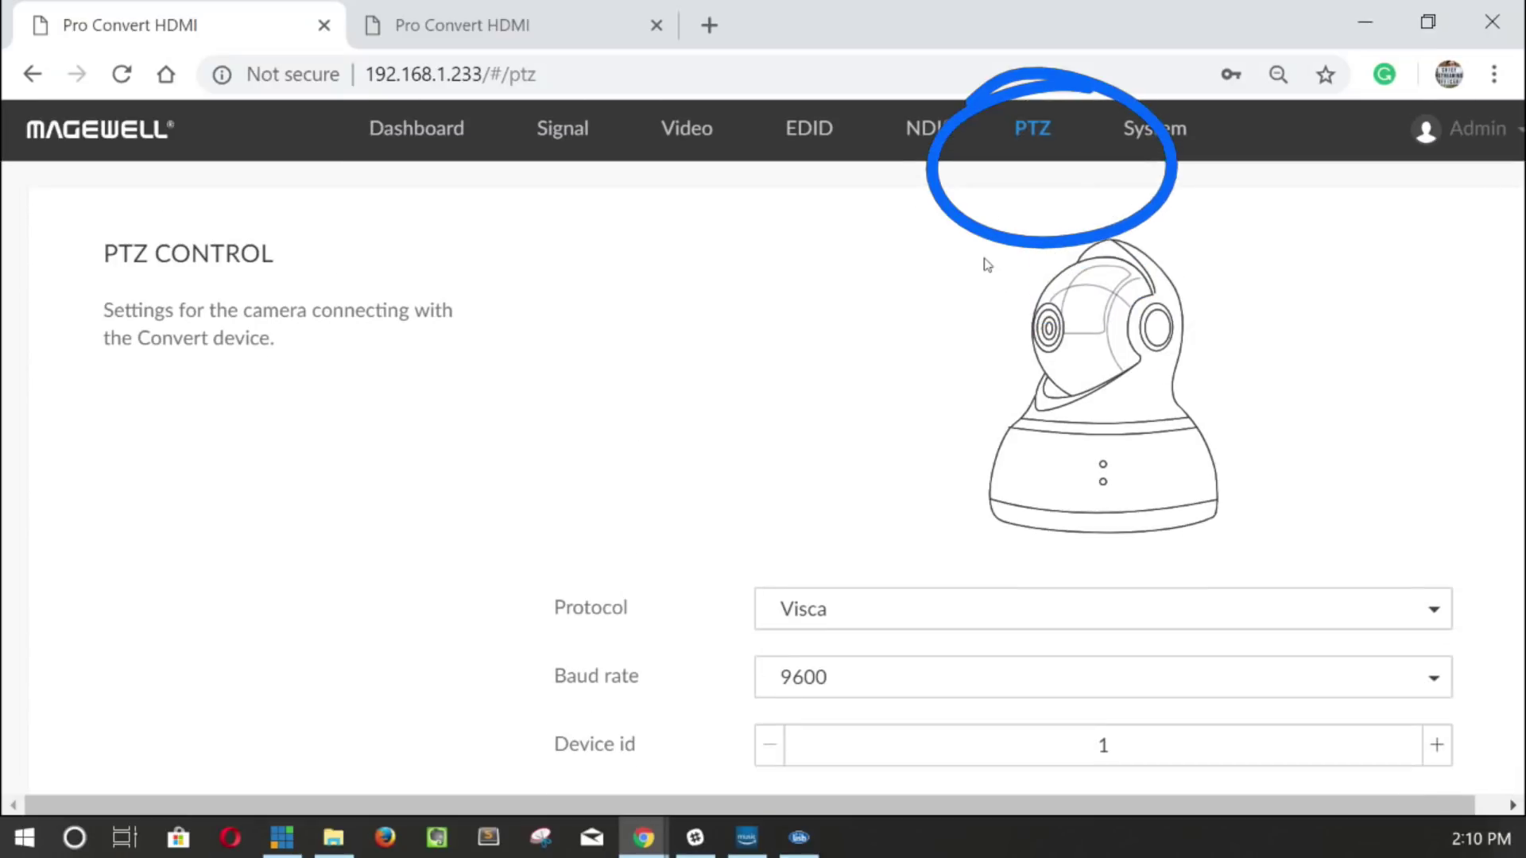
scroll(986, 264, "down", 2)
scroll(987, 264, "down", 1)
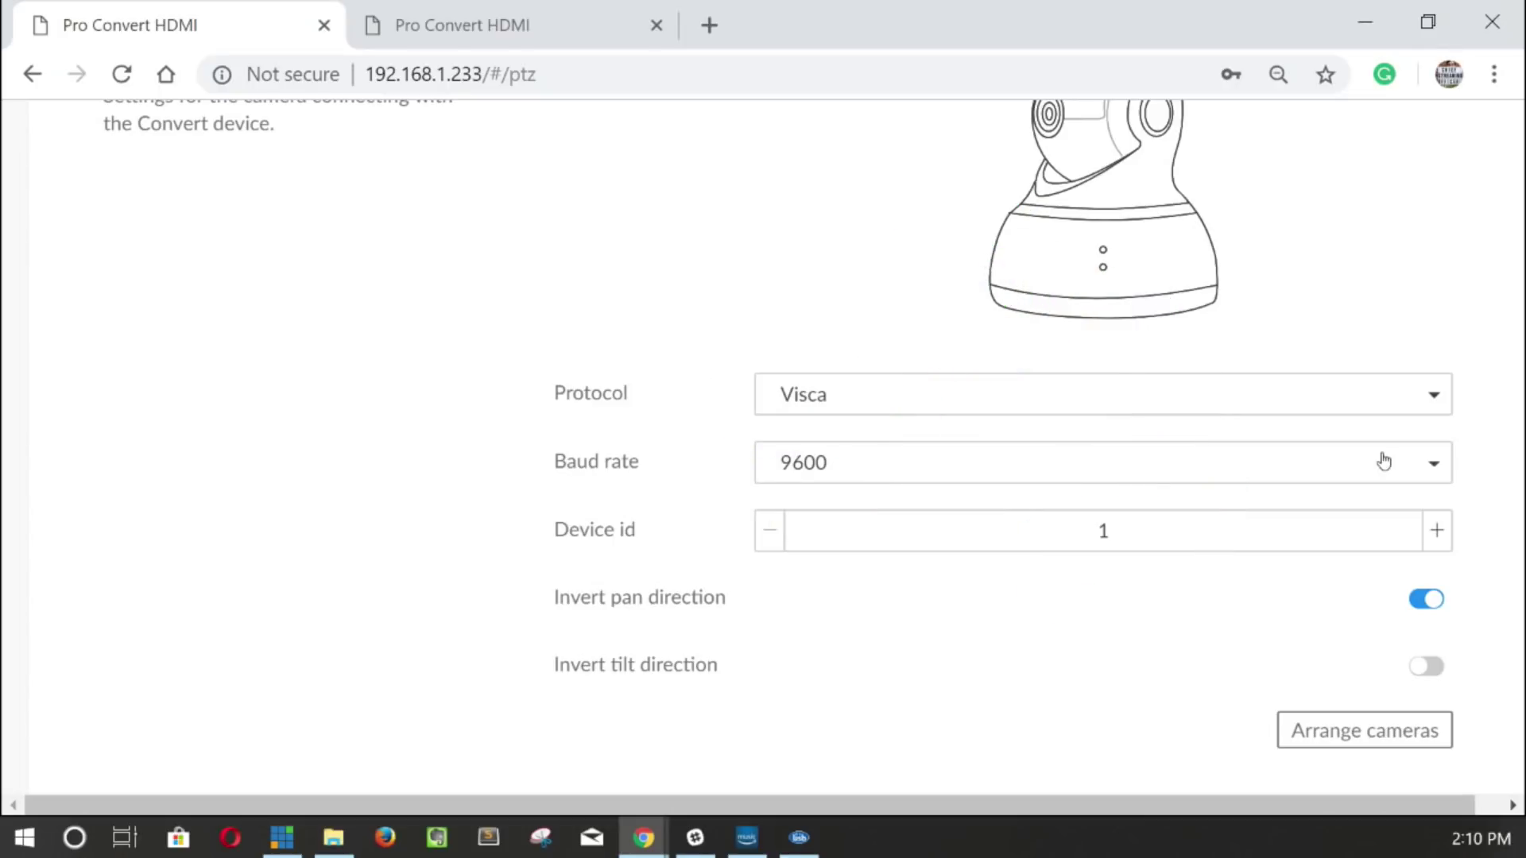
left_click(1421, 403)
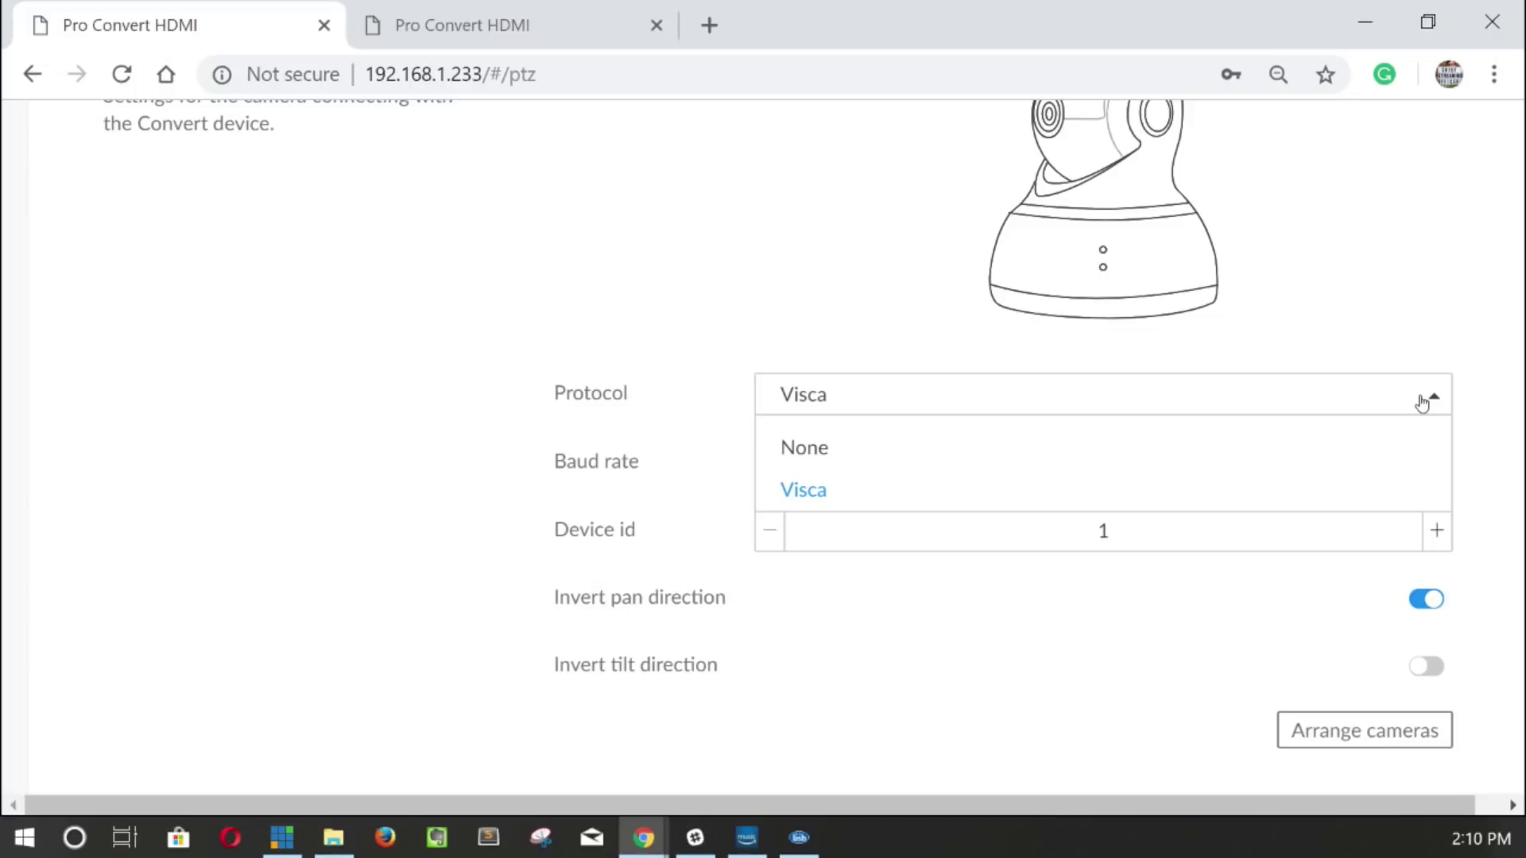
left_click(1422, 403)
left_click(1435, 476)
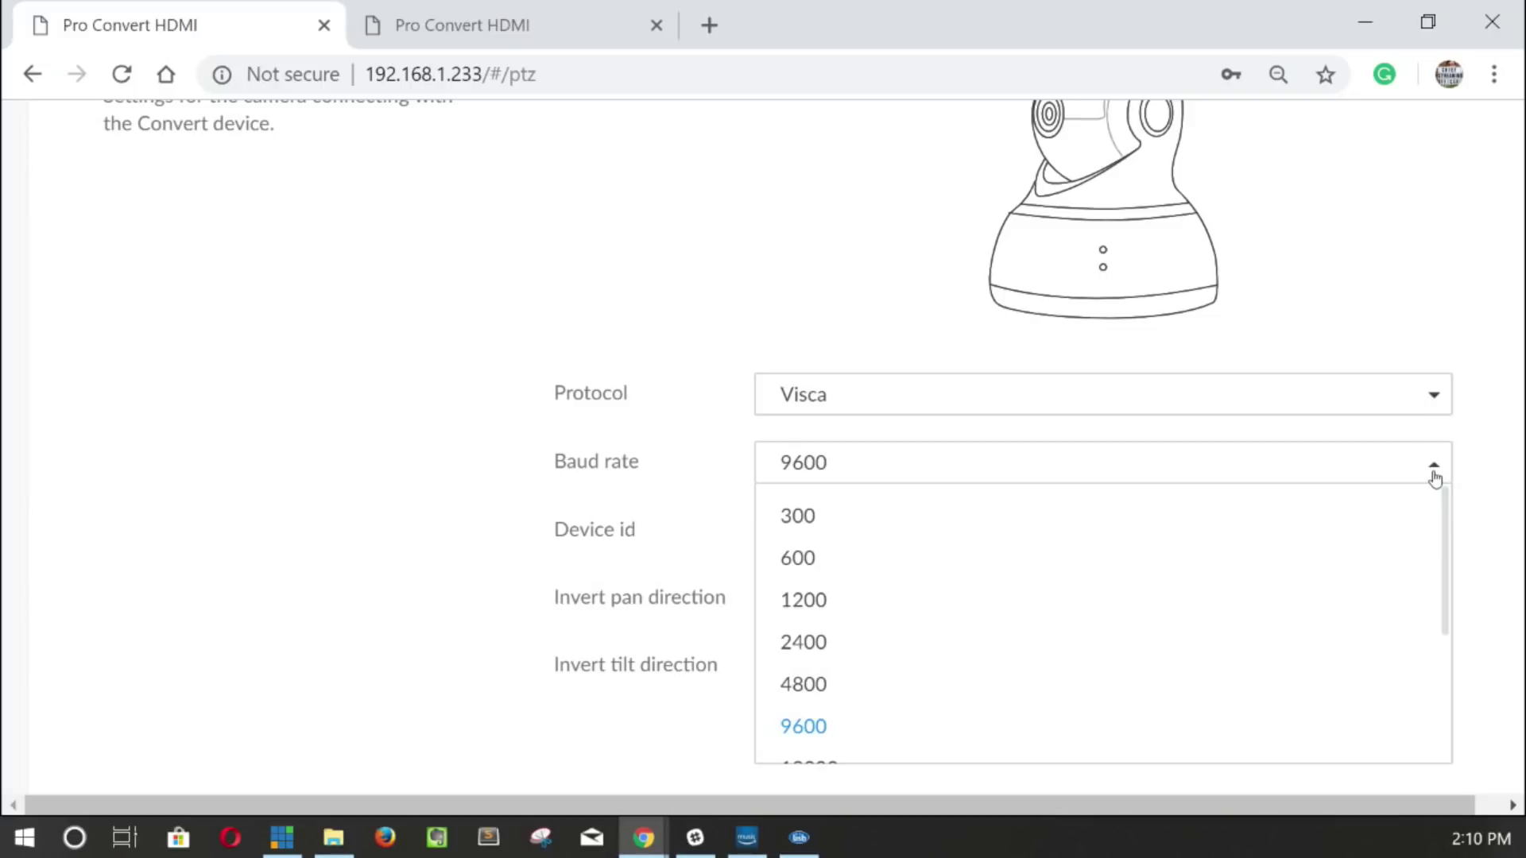
left_click(1435, 477)
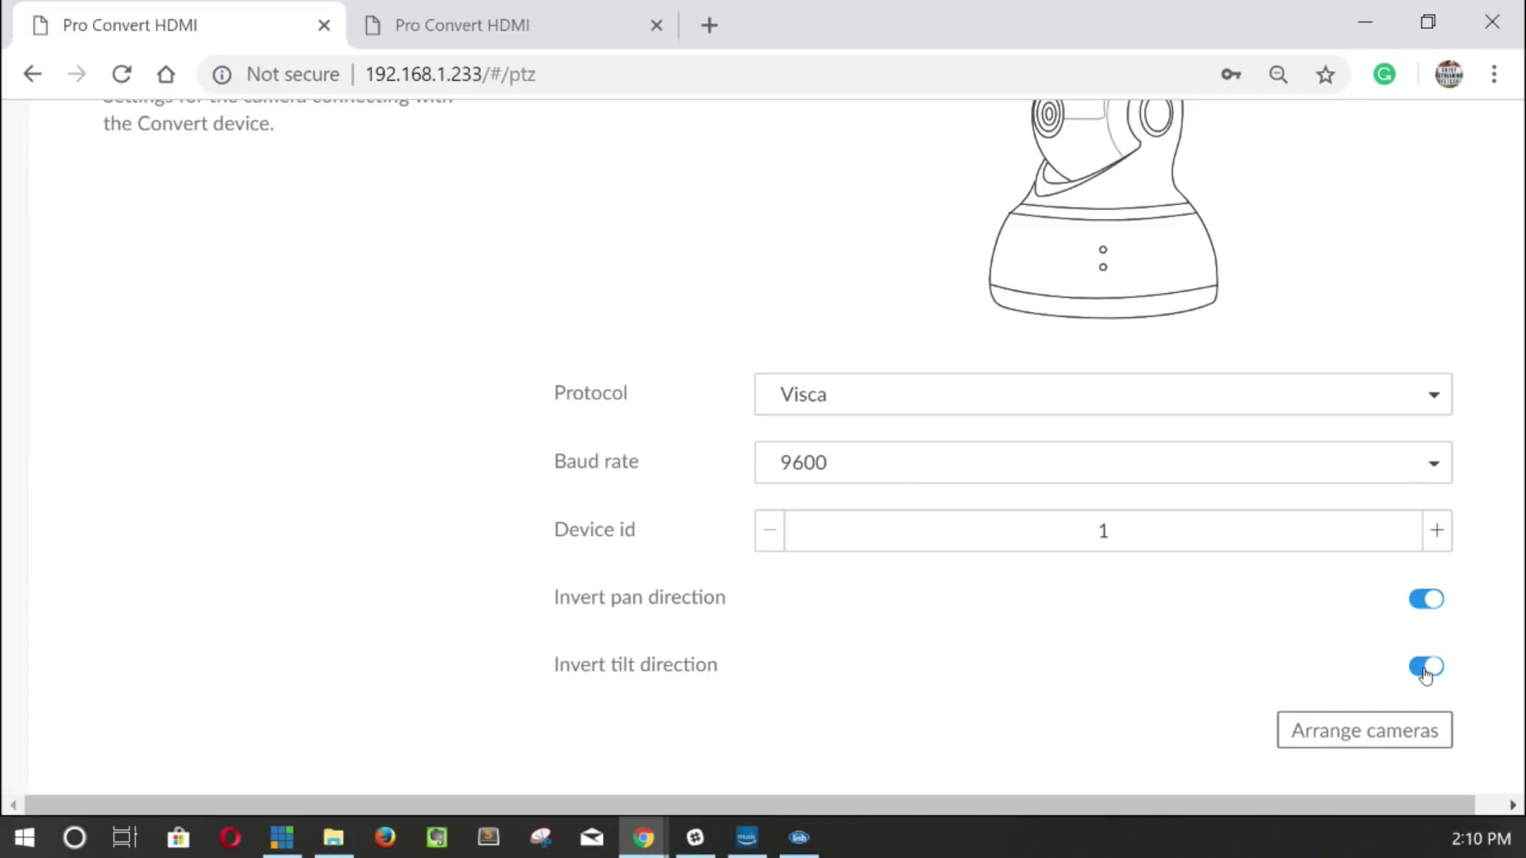
- Minimize Chrome to show the camera-to-Mini DIN pinout photo with crossed DTR/DSR and TXD/RXD
left_click(1376, 21)
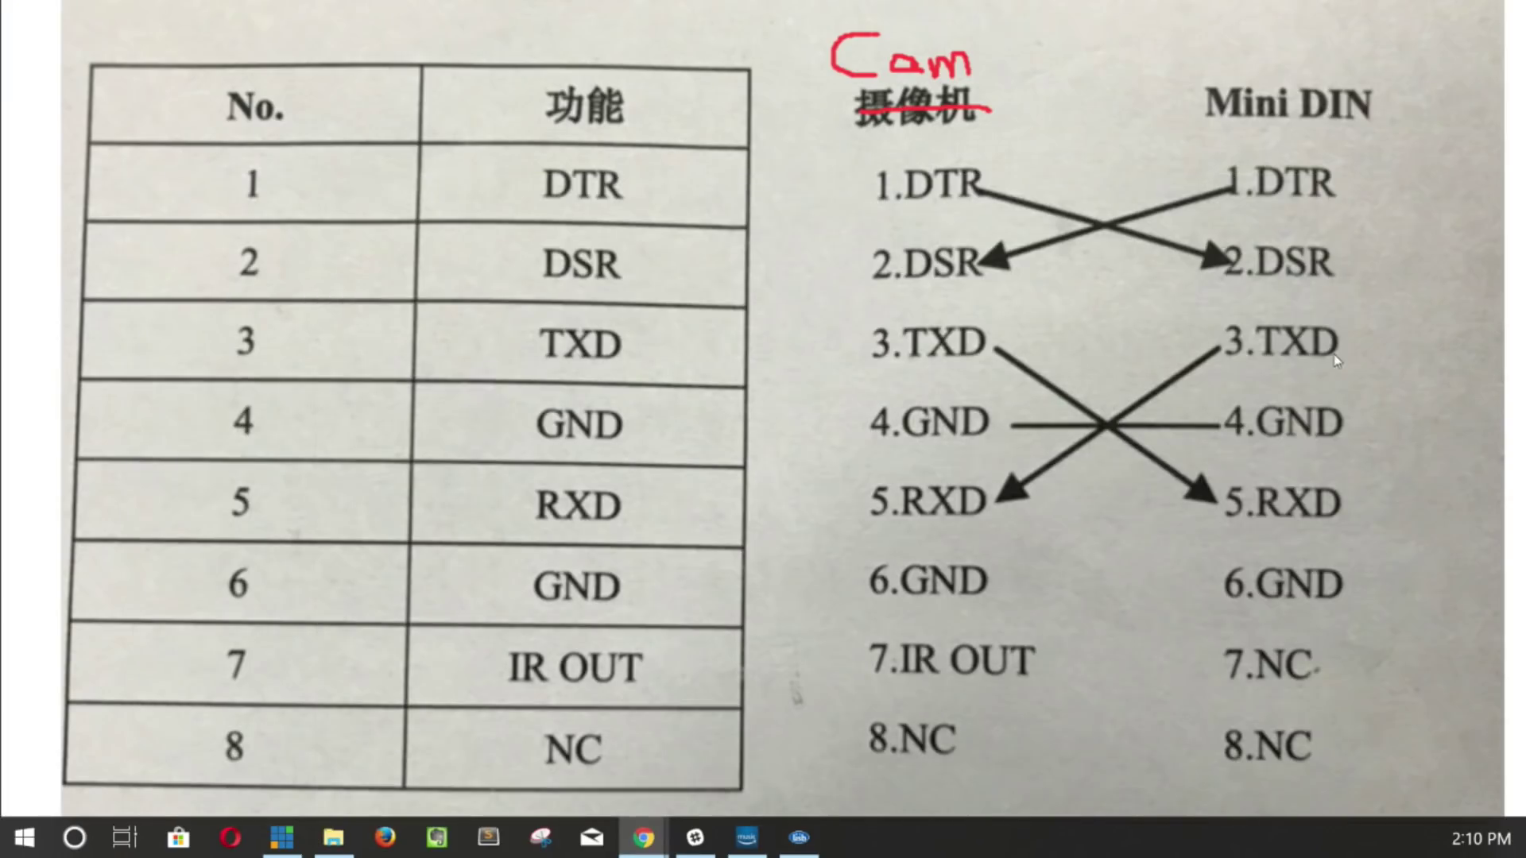